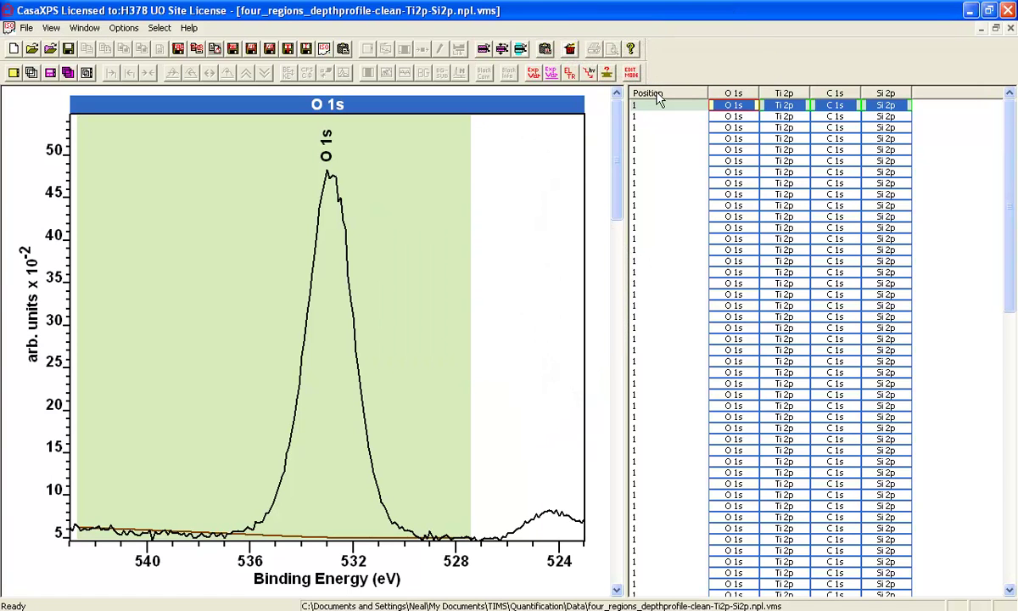
Relabel the block grid rows by cumulative etch time (0, 15, 30…) instead of position.
{"action": "key", "text": "ctrl+F1"}
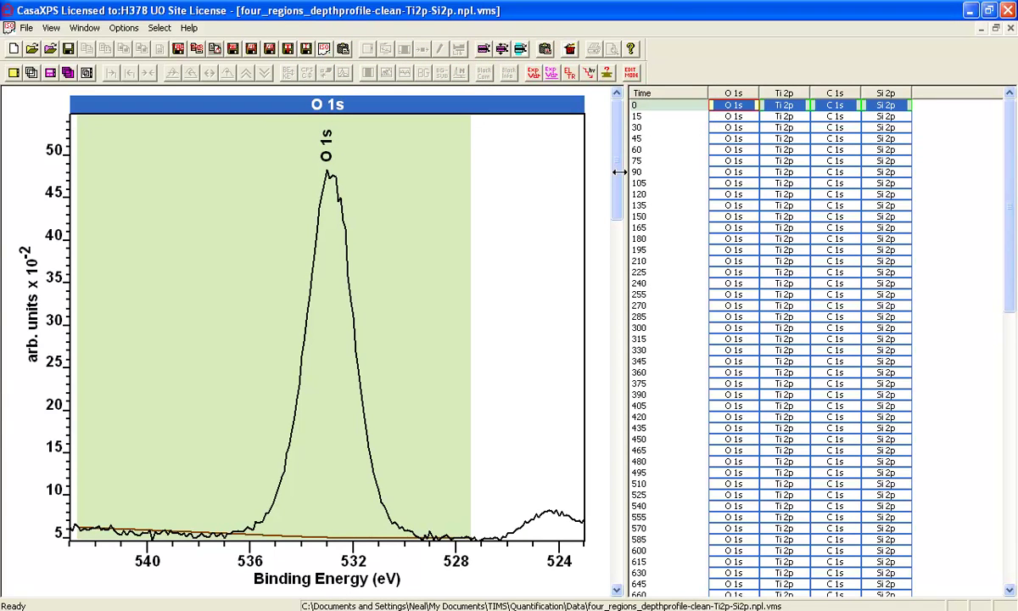
Switch to a four-tile page layout and select the O 1s, Ti 2p, C 1s and Si 2p spectra at every etch time.
{"action": "left_click", "coordinate": [495, 124]}
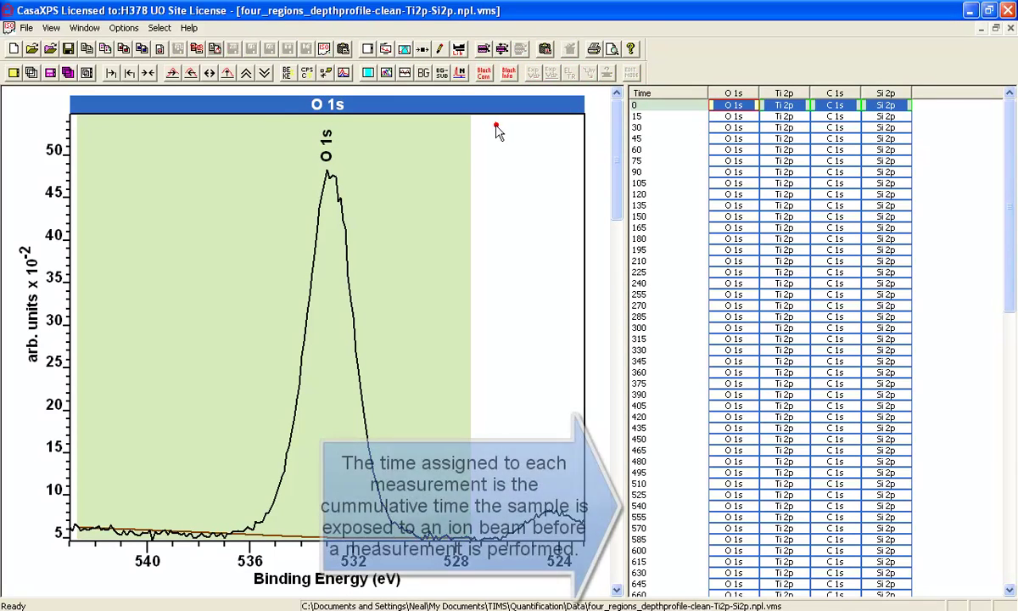
{"action": "left_click", "coordinate": [405, 48]}
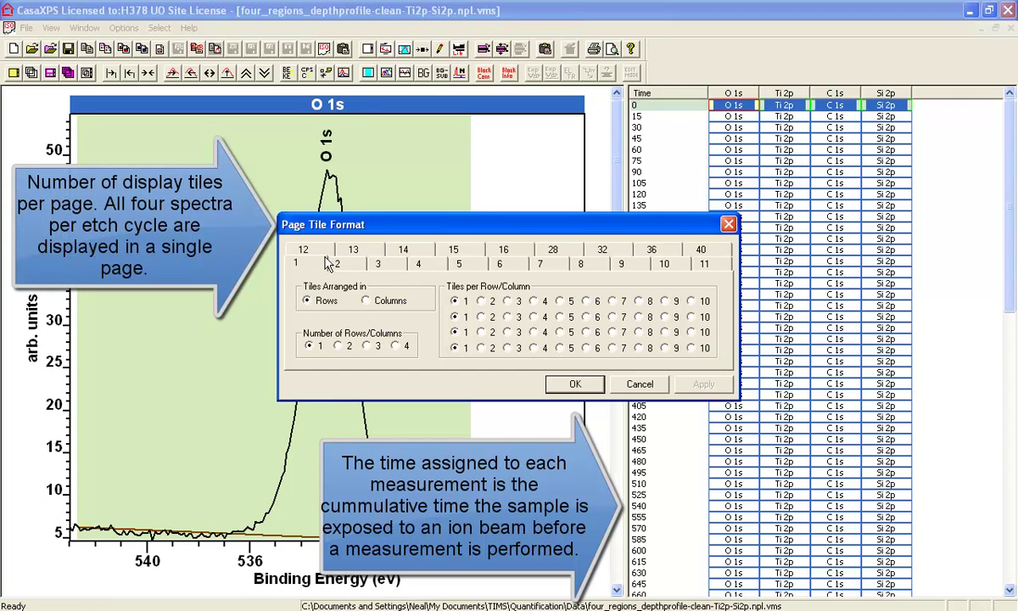
{"action": "left_click", "coordinate": [398, 261]}
{"action": "left_click", "coordinate": [575, 384]}
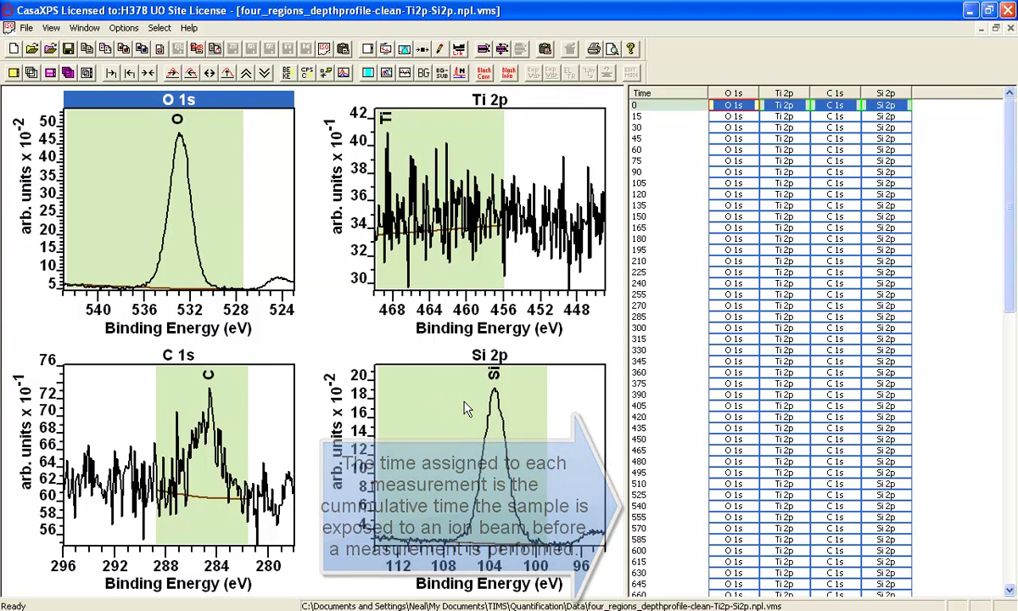
{"action": "left_click", "coordinate": [629, 90]}
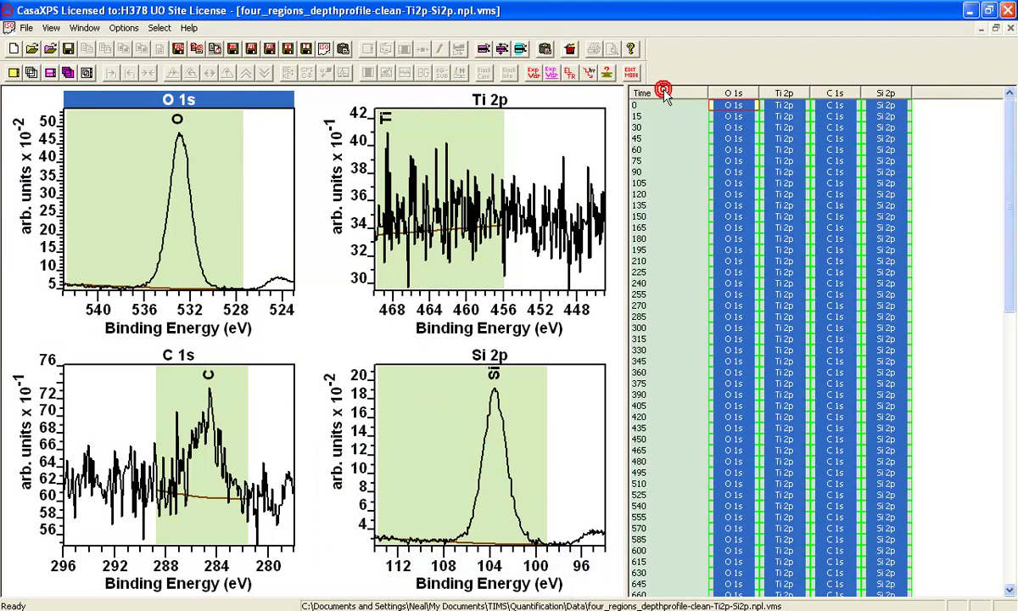
Set the page tile format back to one spectrum per page.
{"action": "left_click", "coordinate": [367, 48]}
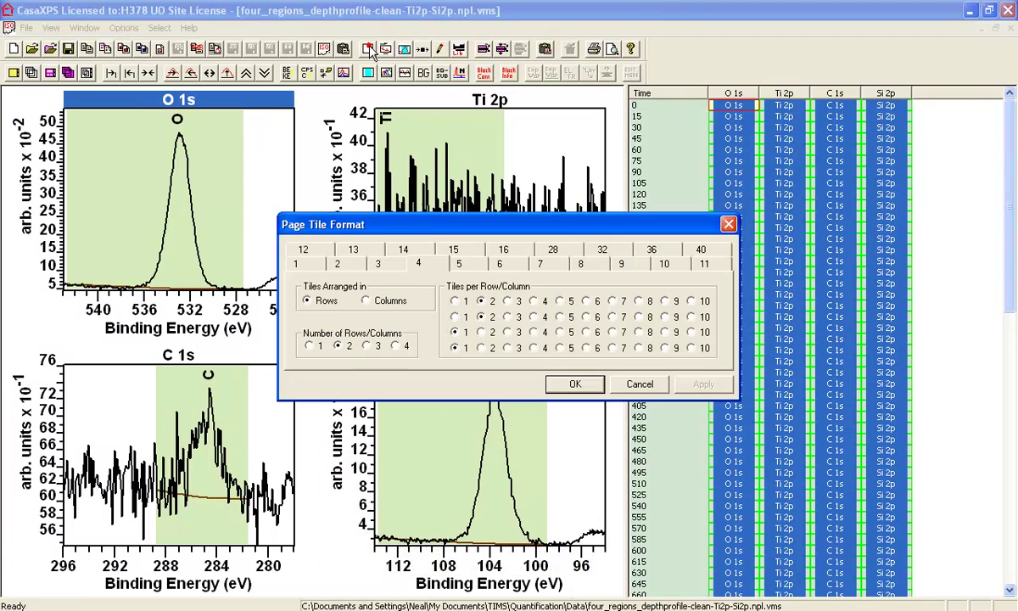
{"action": "left_click", "coordinate": [296, 263]}
{"action": "left_click", "coordinate": [575, 384]}
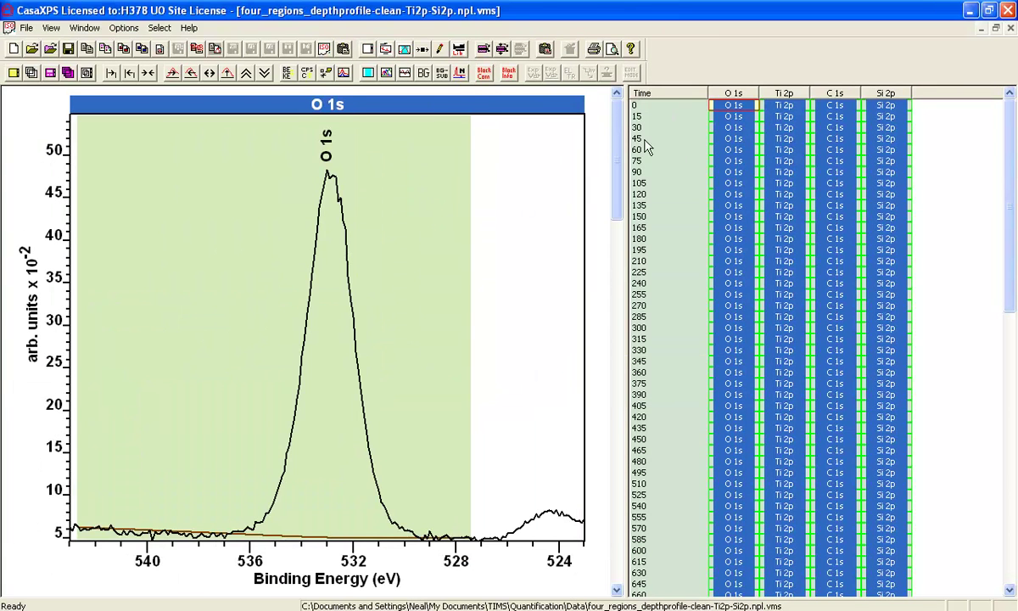
{"action": "left_click", "coordinate": [527, 164]}
Show the Quantification Parameters Report Spec. tab, with the dialog moved beside the spectrum.
{"action": "left_click", "coordinate": [385, 48]}
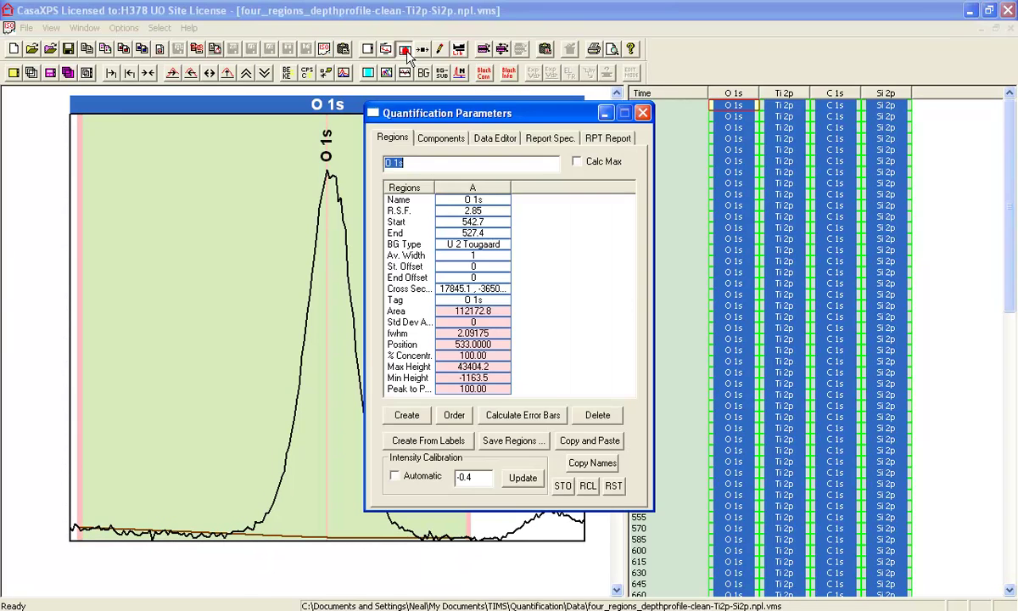
{"action": "left_click_drag", "start_coordinate": [496, 111], "coordinate": [726, 149]}
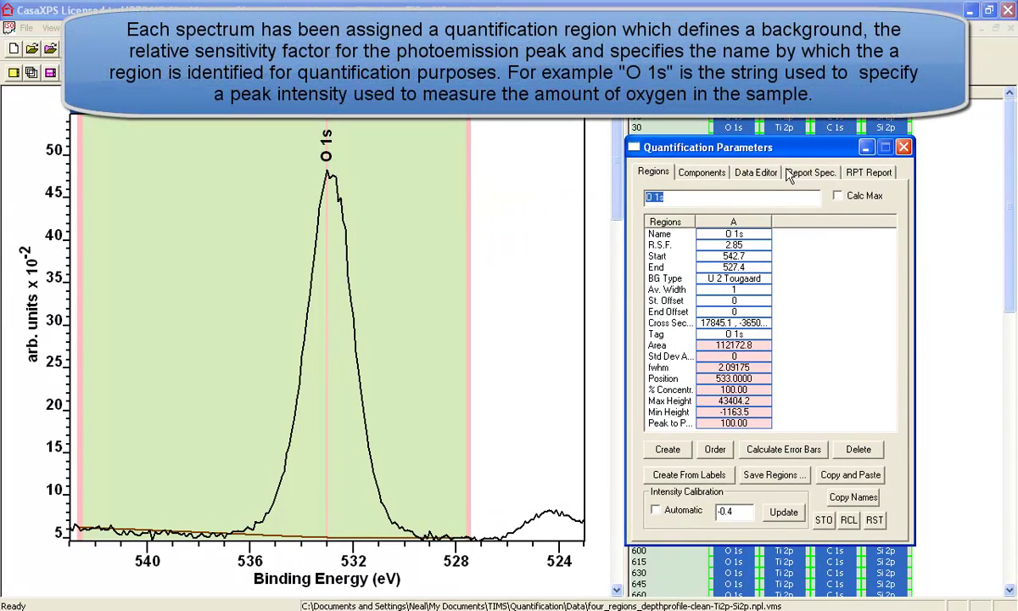
{"action": "left_click", "coordinate": [797, 175]}
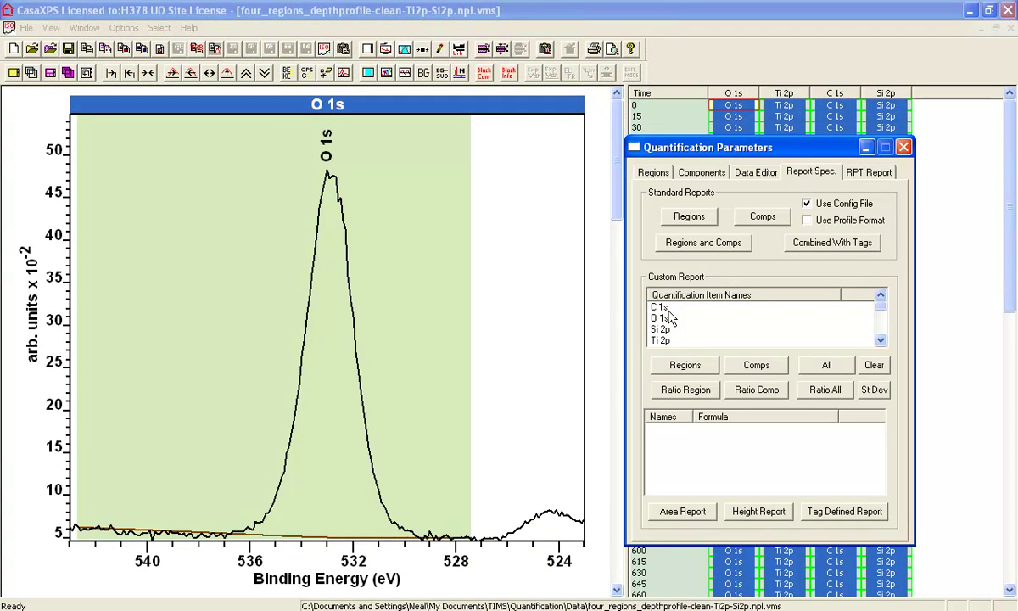
Generate an area report with C 1s, Si 2p and Ti 2p ratioed to O 1s at every etch time.
{"action": "left_click", "coordinate": [672, 368]}
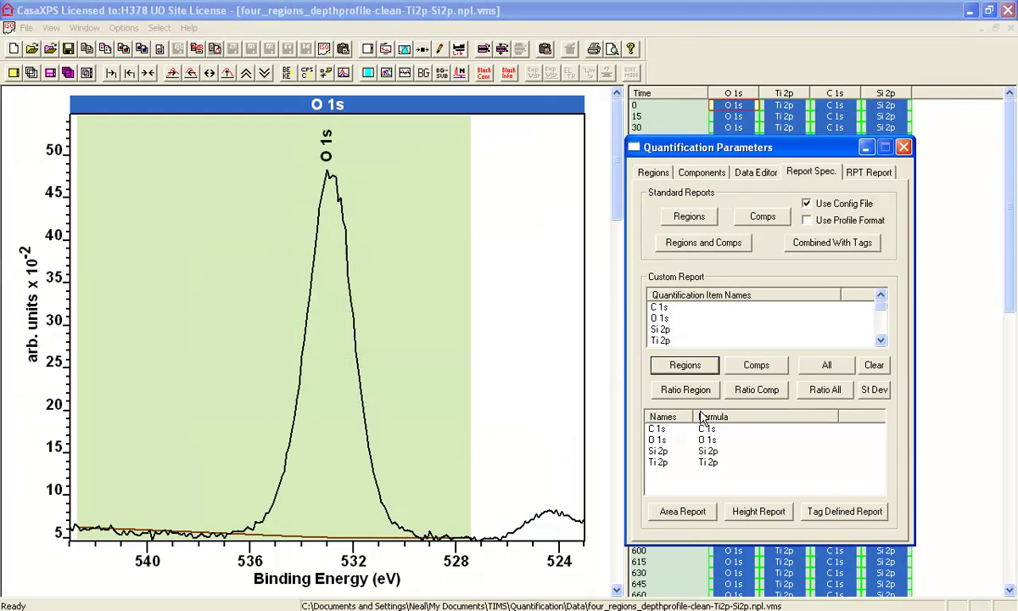
{"action": "left_click", "coordinate": [661, 318]}
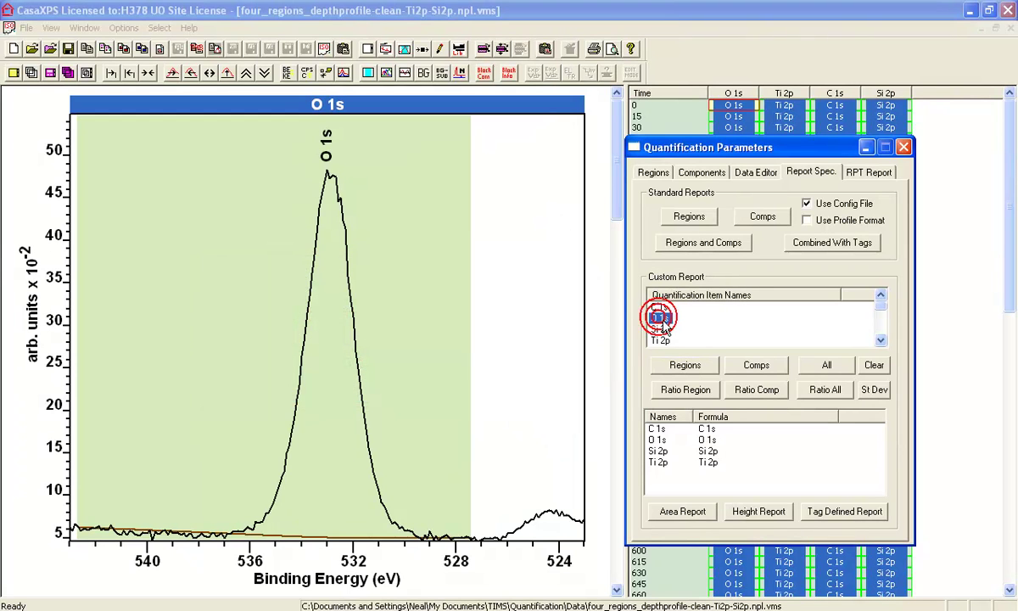
{"action": "left_click", "coordinate": [683, 394]}
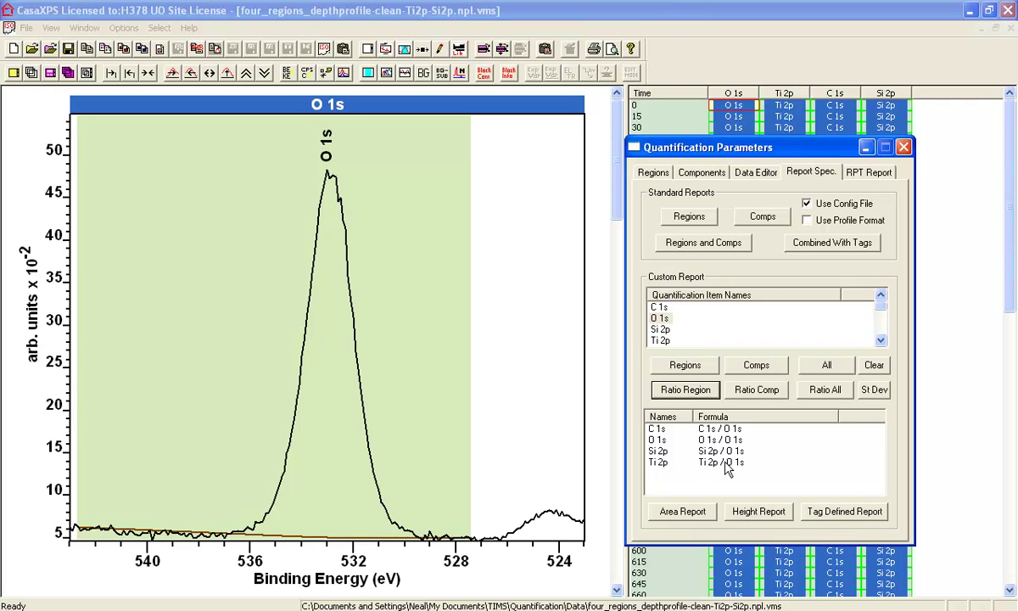
{"action": "left_click", "coordinate": [670, 518]}
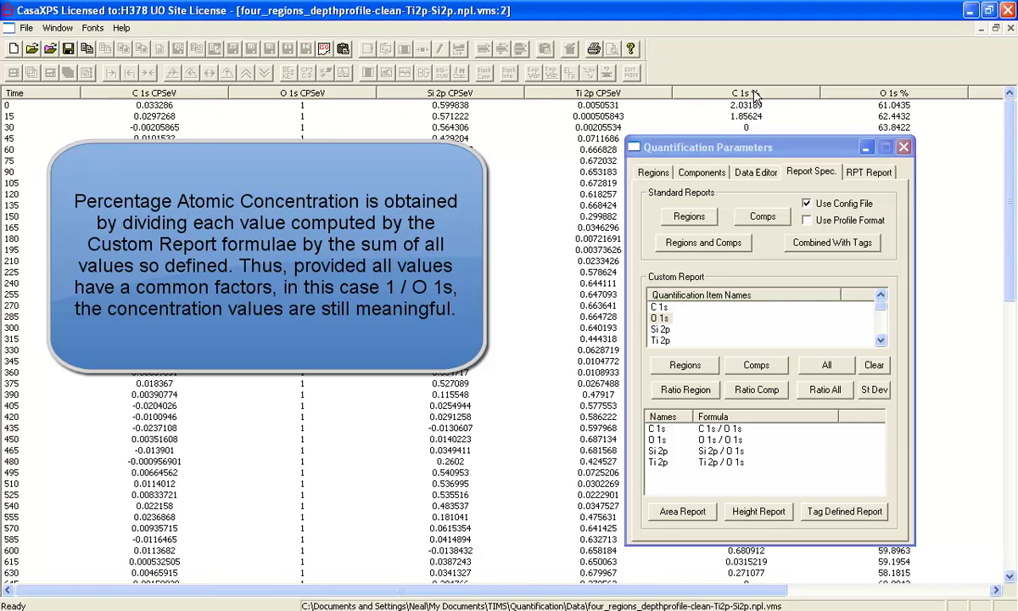
Create a depth profile plot from the area report, keeping Quantification Parameters out of the way.
{"action": "left_click", "coordinate": [27, 27]}
{"action": "left_click", "coordinate": [32, 57]}
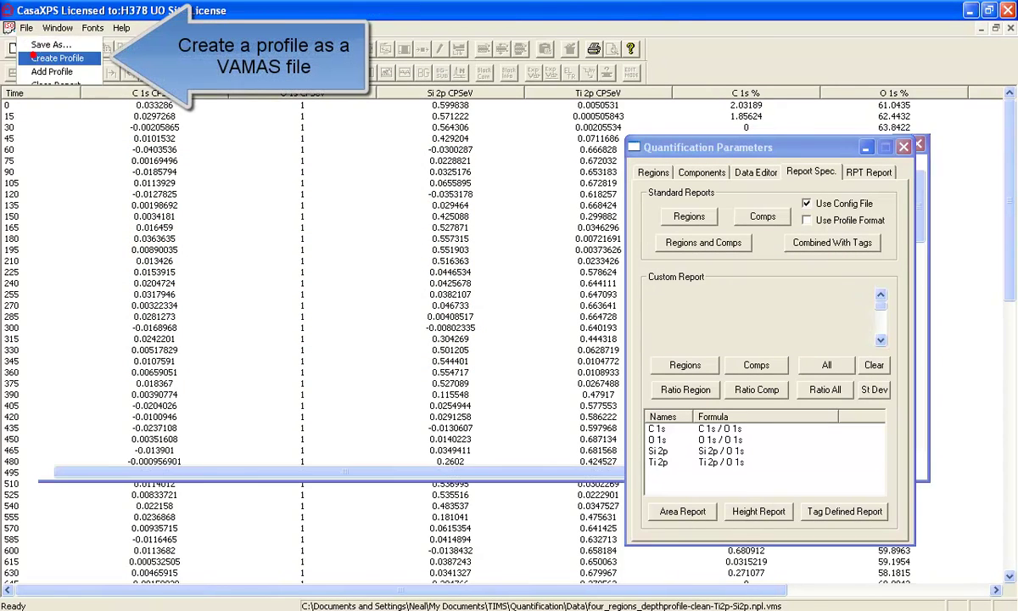
{"action": "left_click", "coordinate": [687, 151]}
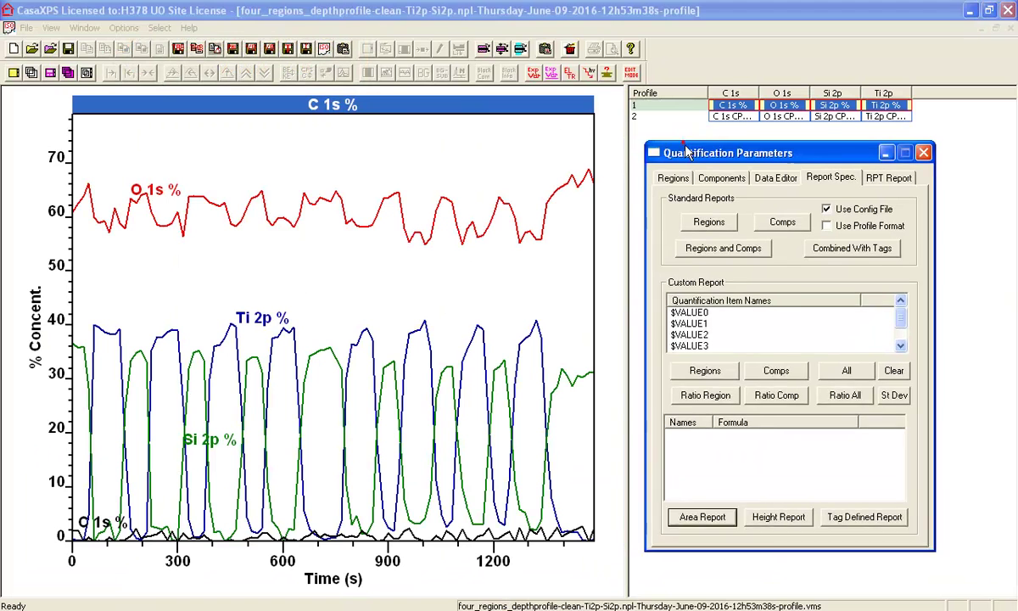
{"action": "left_click_drag", "start_coordinate": [687, 151], "coordinate": [721, 159]}
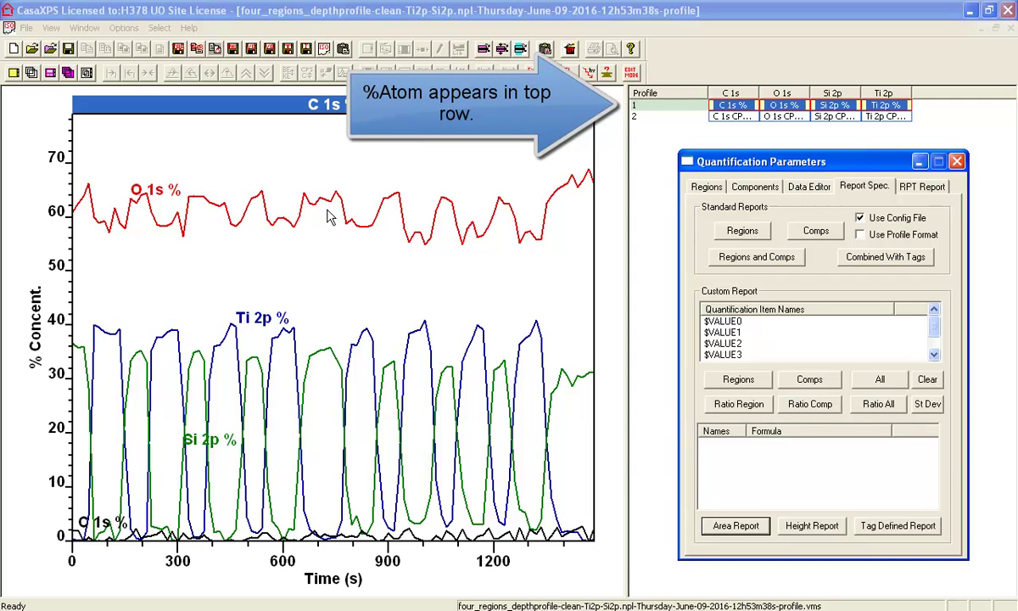
Turn on a trace key for the depth profile plot in Tile Display Parameters.
{"action": "double_click", "coordinate": [305, 140]}
{"action": "left_click_drag", "start_coordinate": [465, 110], "coordinate": [763, 144]}
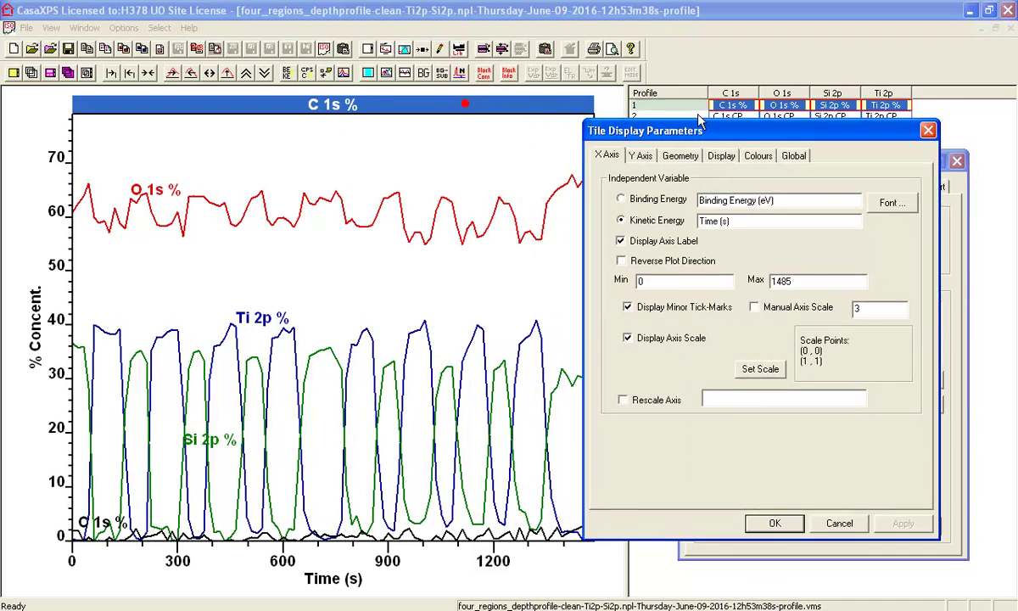
{"action": "left_click", "coordinate": [763, 166]}
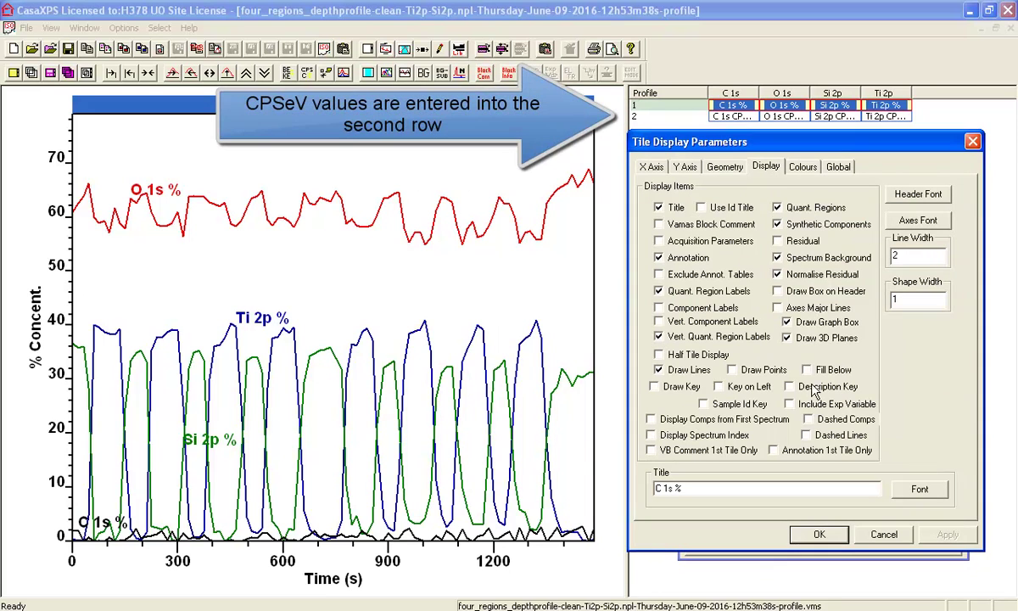
{"action": "left_click", "coordinate": [664, 392]}
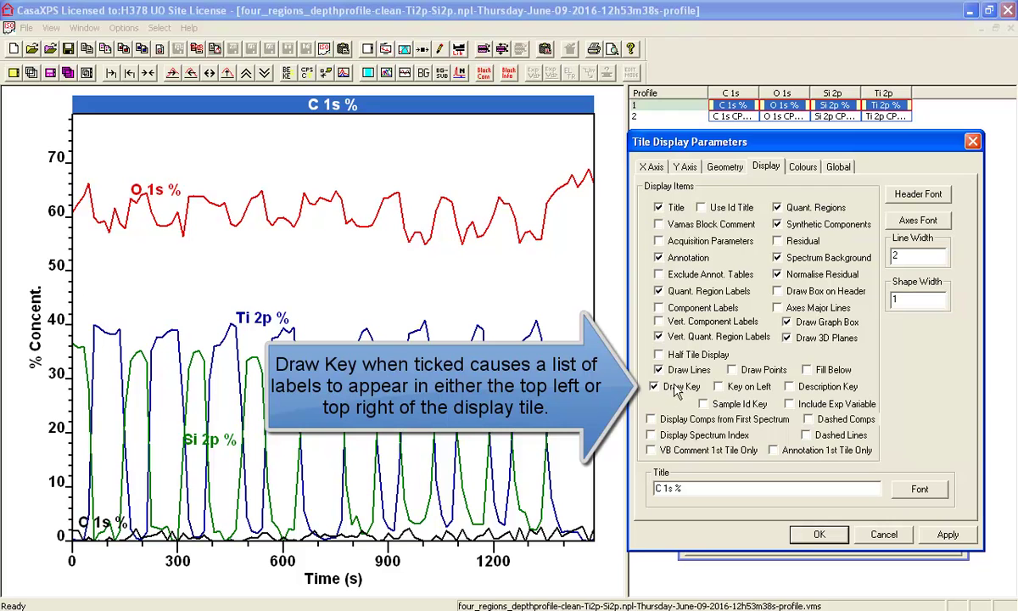
{"action": "left_click", "coordinate": [954, 533]}
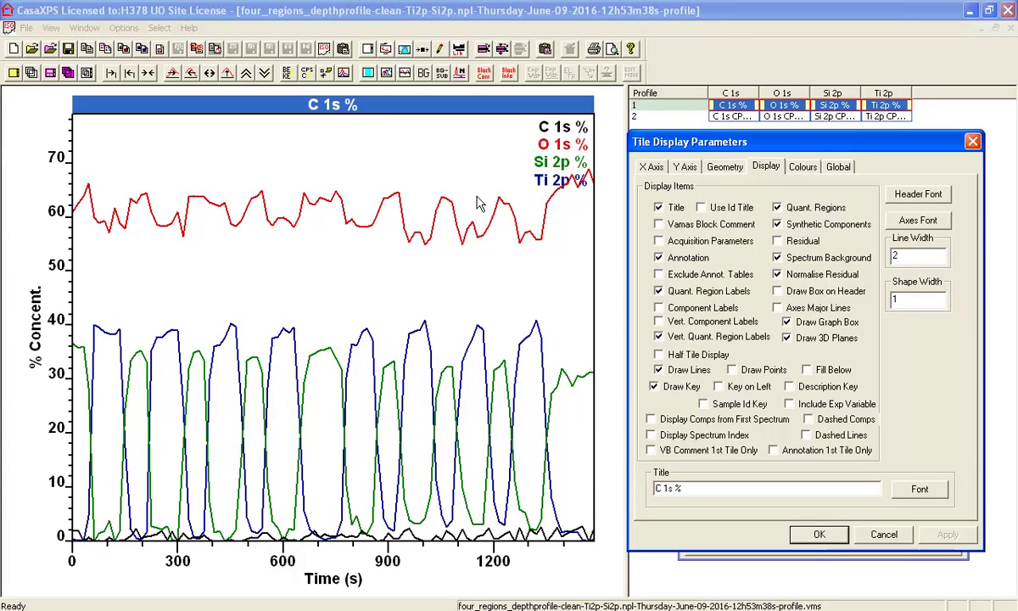
Add point markers with shape width 3 and move the key to the left of the plot.
{"action": "left_click", "coordinate": [773, 368]}
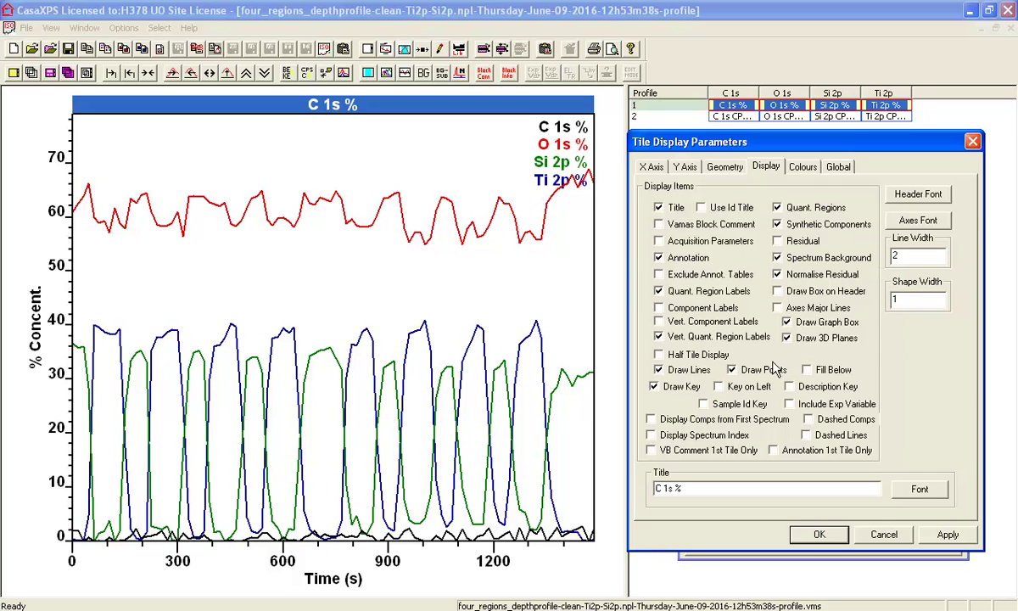
{"action": "type", "text": "3"}
{"action": "left_click", "coordinate": [947, 533]}
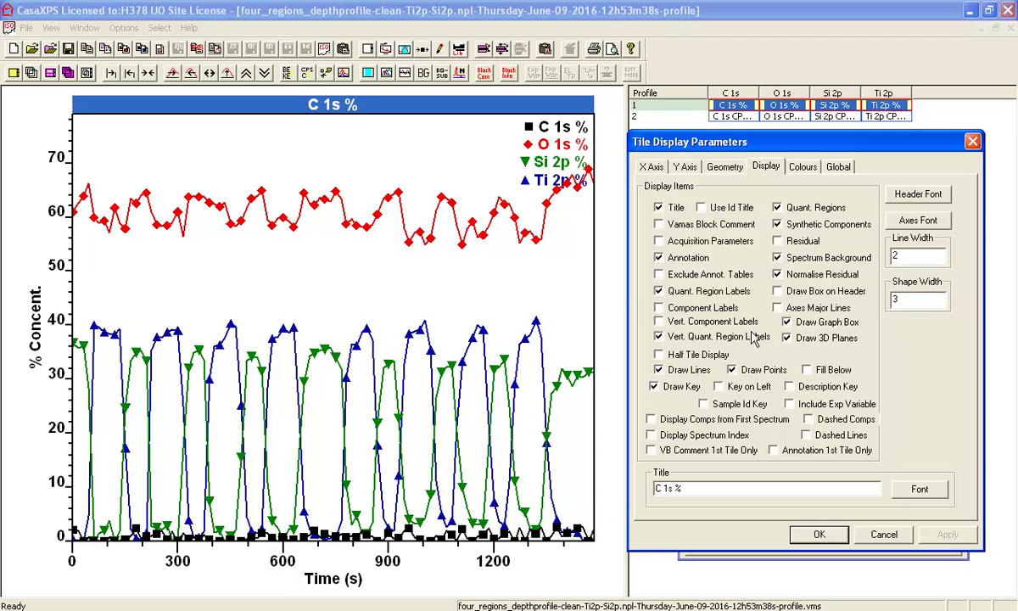
{"action": "left_click", "coordinate": [735, 391]}
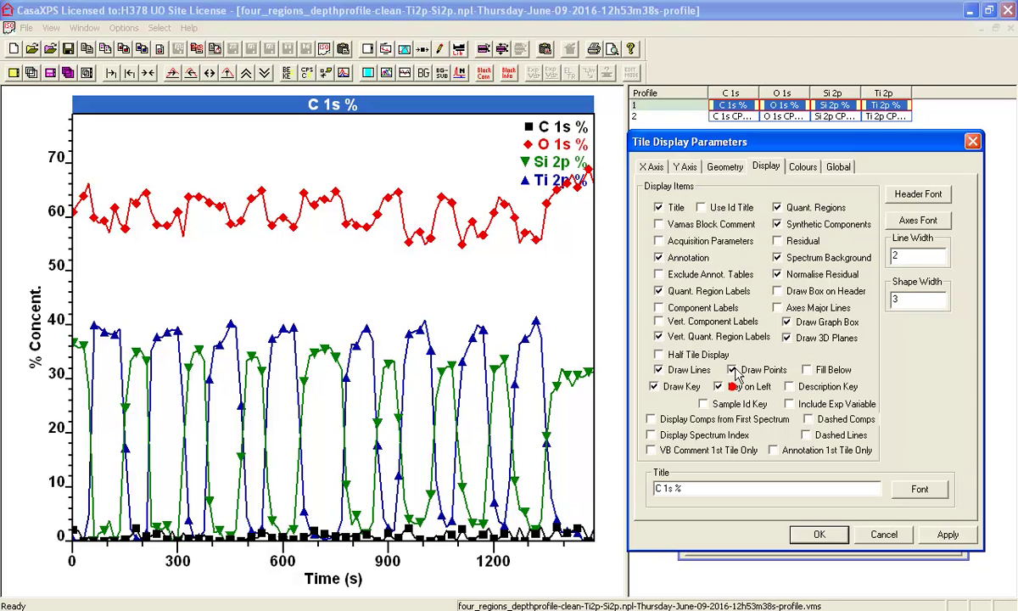
{"action": "left_click", "coordinate": [948, 534]}
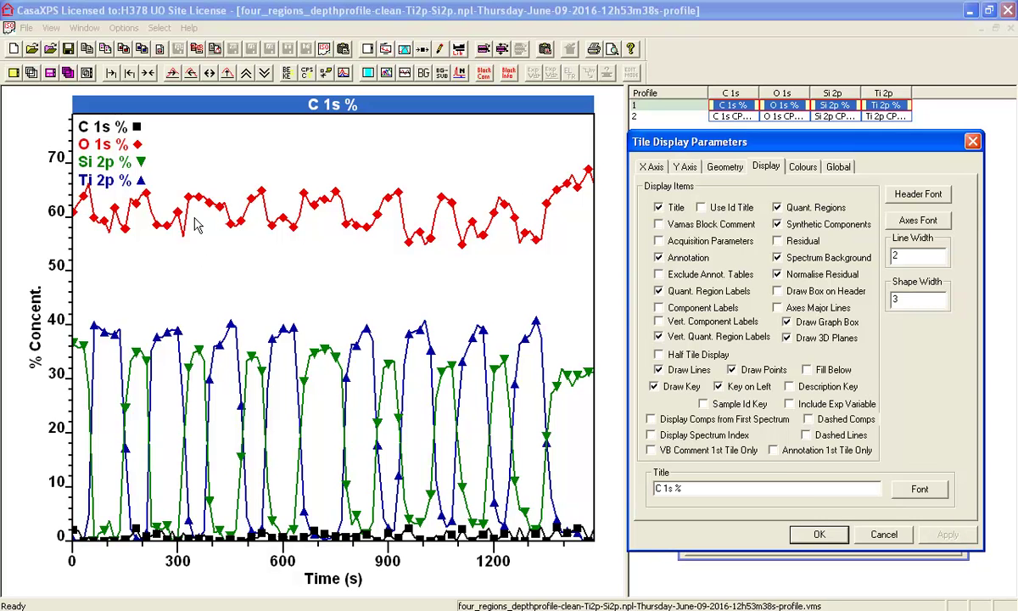
{"action": "left_click", "coordinate": [298, 142]}
Replace the plot title 'C 1s %' with 'Si/Ti oxide profile'.
{"action": "key", "text": "Escape"}
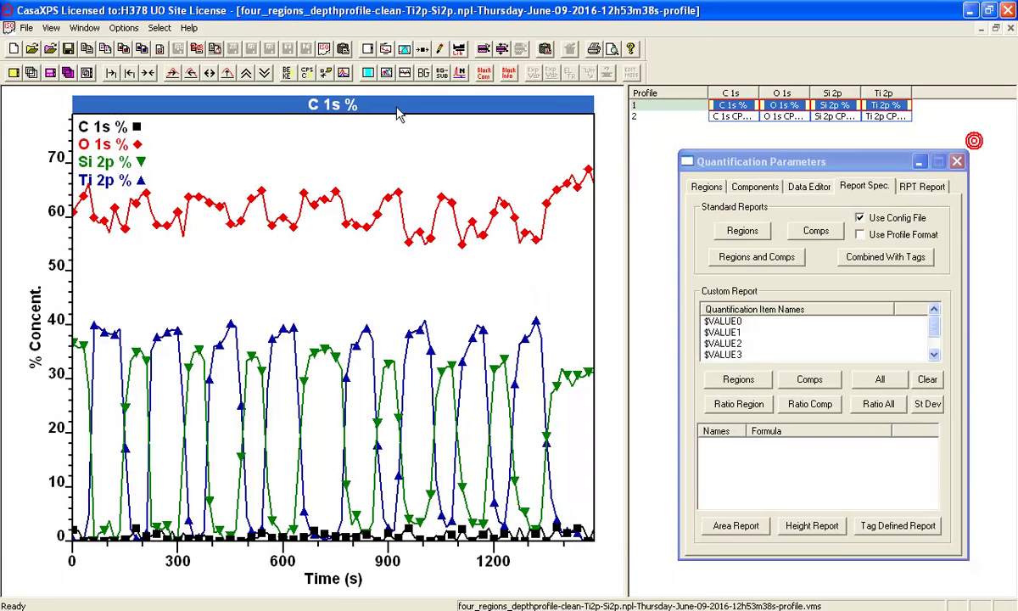
{"action": "left_click", "coordinate": [247, 73]}
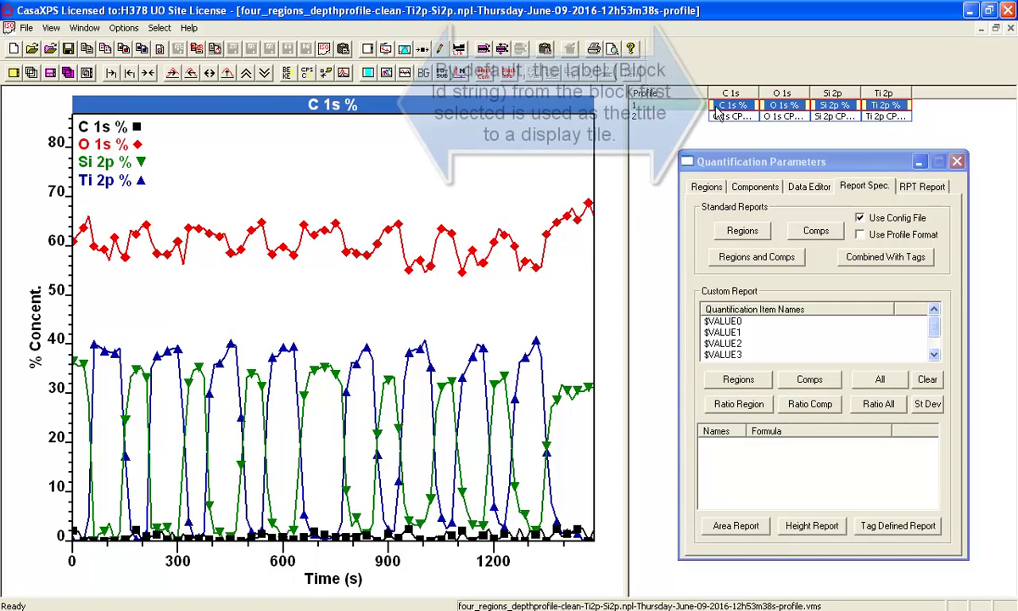
{"action": "left_click", "coordinate": [386, 49]}
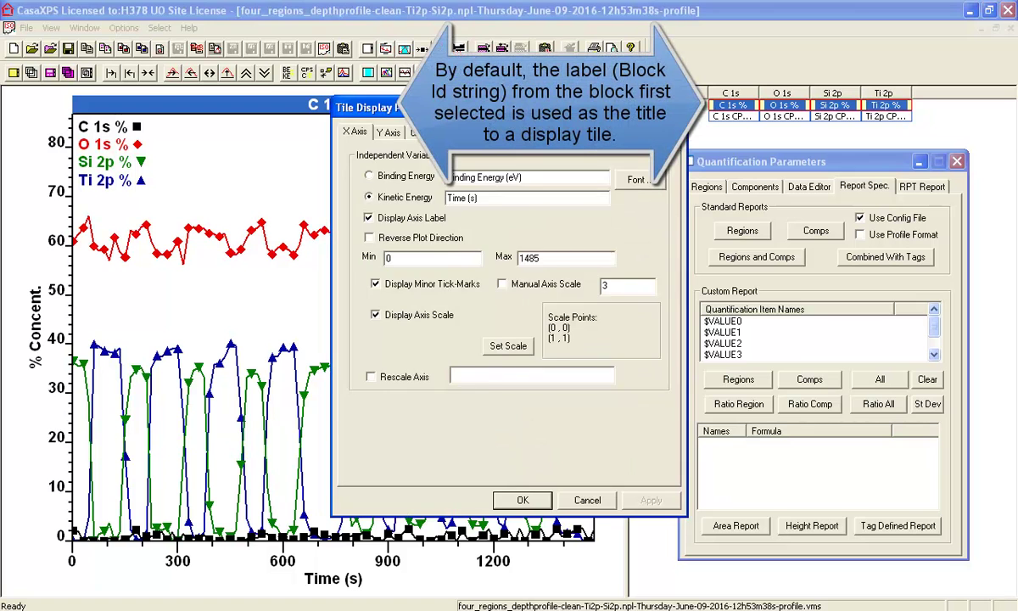
{"action": "left_click_drag", "start_coordinate": [420, 127], "coordinate": [732, 134]}
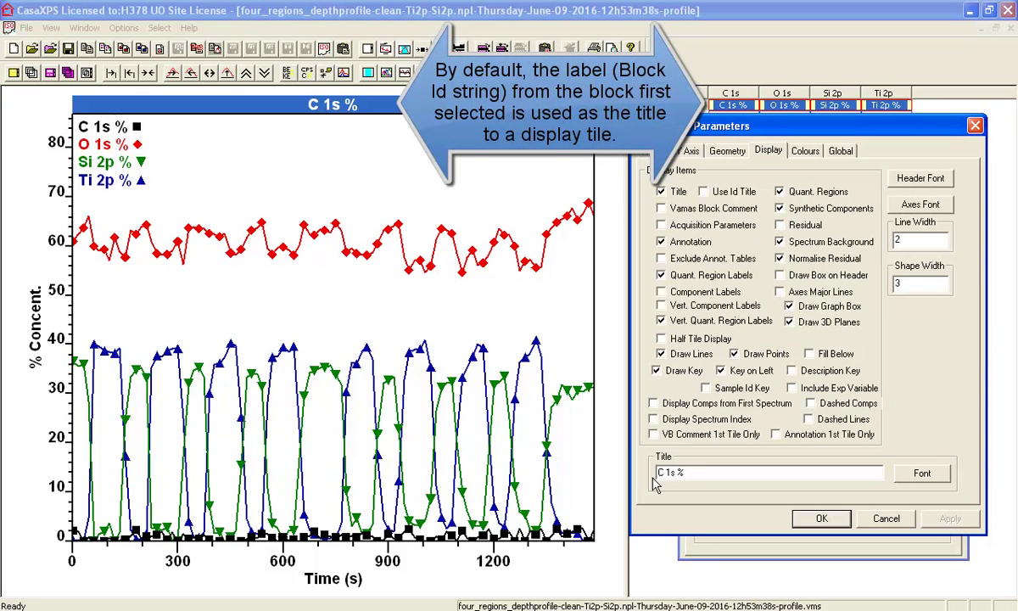
{"action": "left_click_drag", "start_coordinate": [701, 472], "coordinate": [604, 473]}
{"action": "type", "text": "Si/Ti oxide prof"}
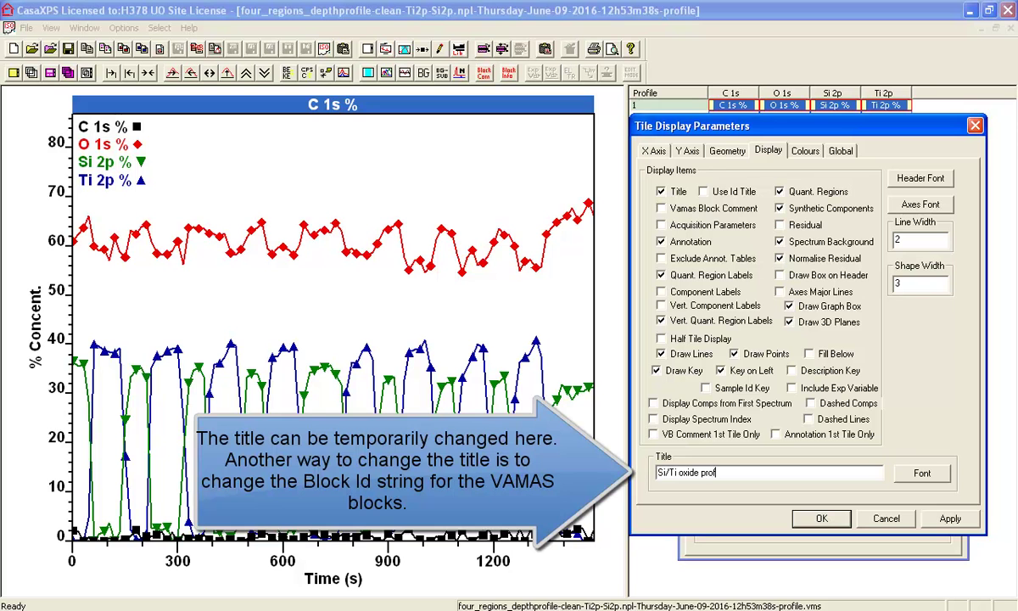
{"action": "type", "text": "ile"}
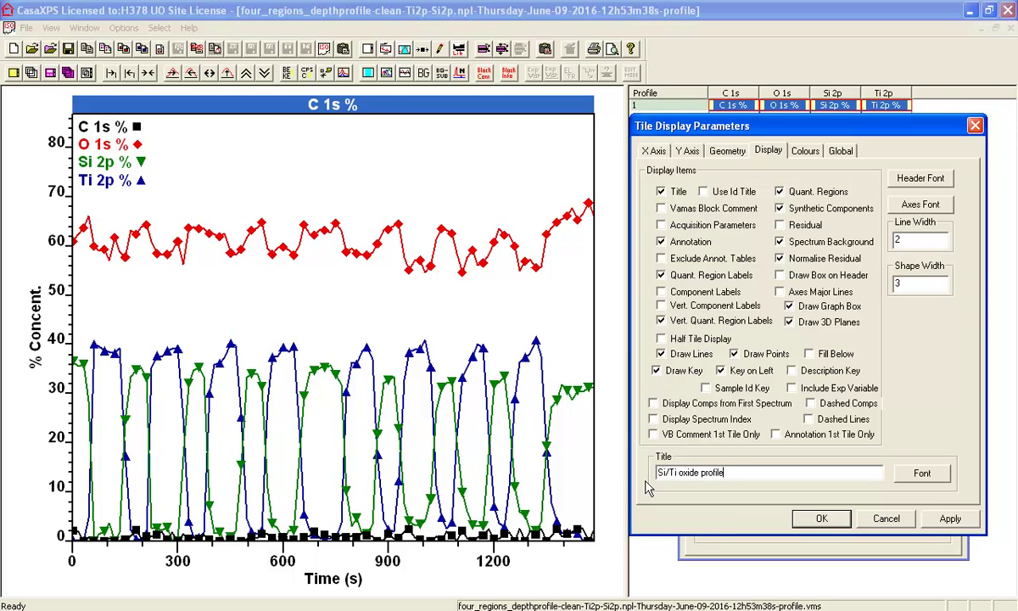
{"action": "left_click", "coordinate": [820, 517]}
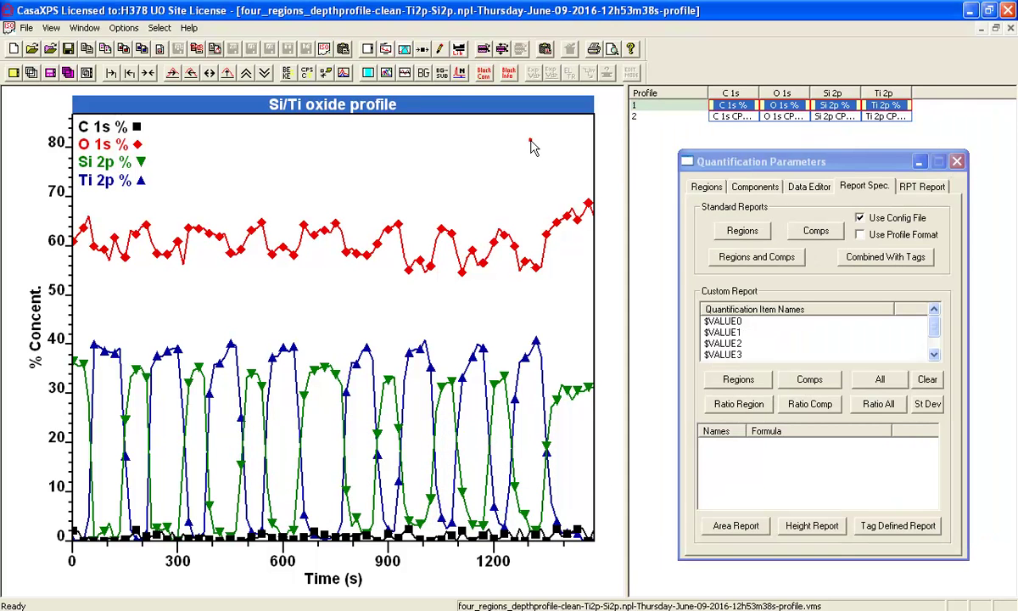
Recolour the four profile traces using the component colours (Spectra = Components).
{"action": "left_click", "coordinate": [368, 51]}
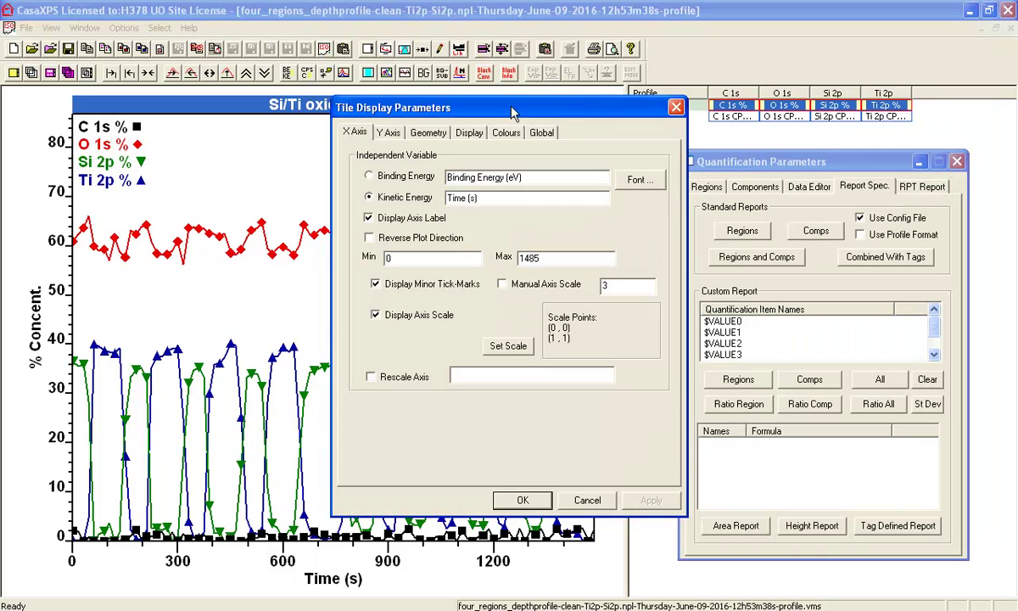
{"action": "mouse_move", "coordinate": [407, 106]}
{"action": "left_mouse_down"}
{"action": "mouse_move", "coordinate": [660, 117]}
{"action": "mouse_move", "coordinate": [726, 130]}
{"action": "left_mouse_up"}
{"action": "left_click", "coordinate": [800, 168]}
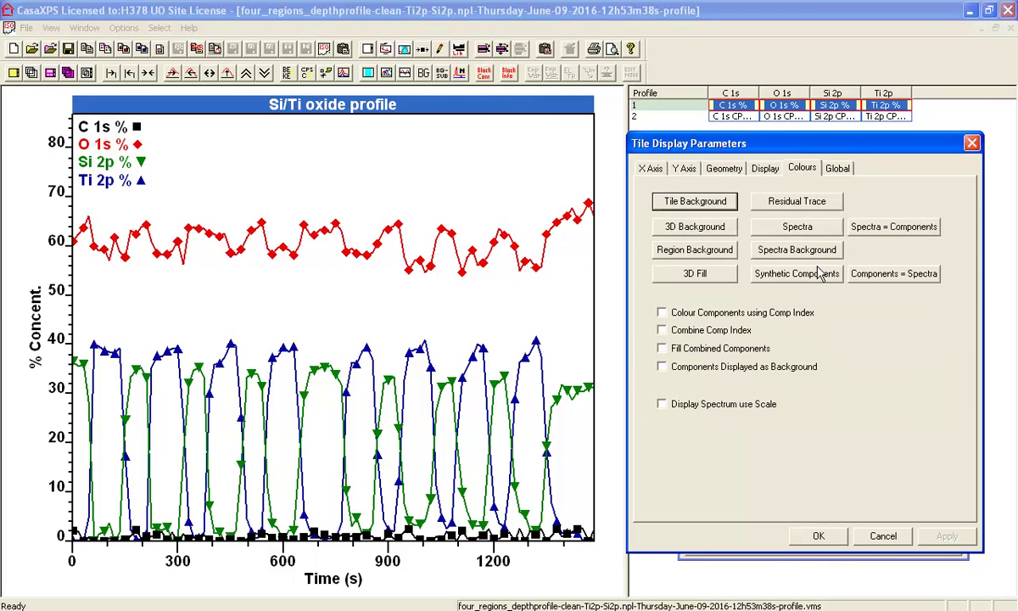
{"action": "left_click", "coordinate": [755, 227]}
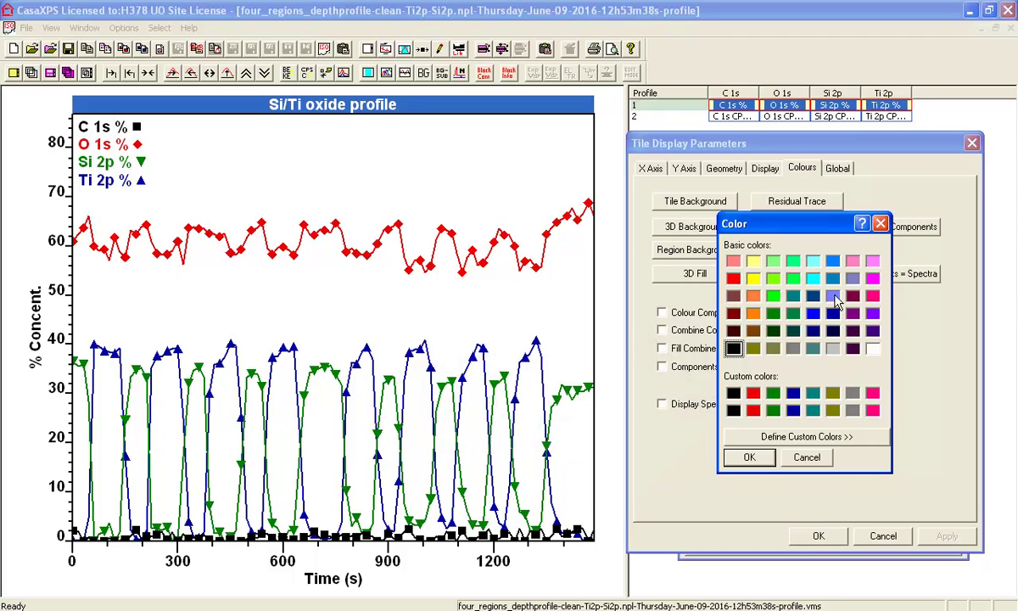
{"action": "key", "text": "Escape"}
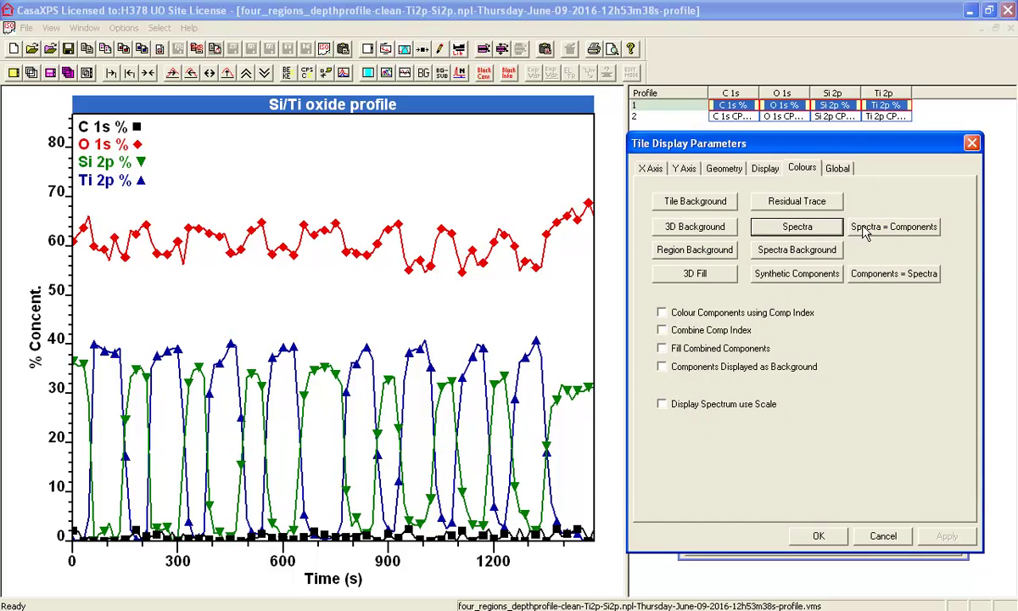
{"action": "left_click", "coordinate": [863, 230]}
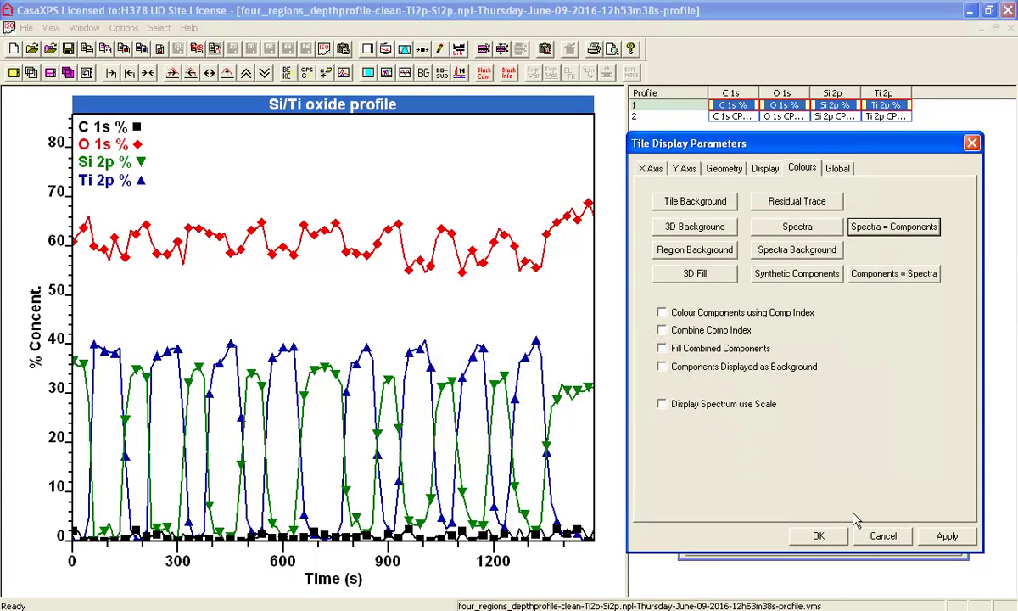
{"action": "left_click", "coordinate": [818, 535]}
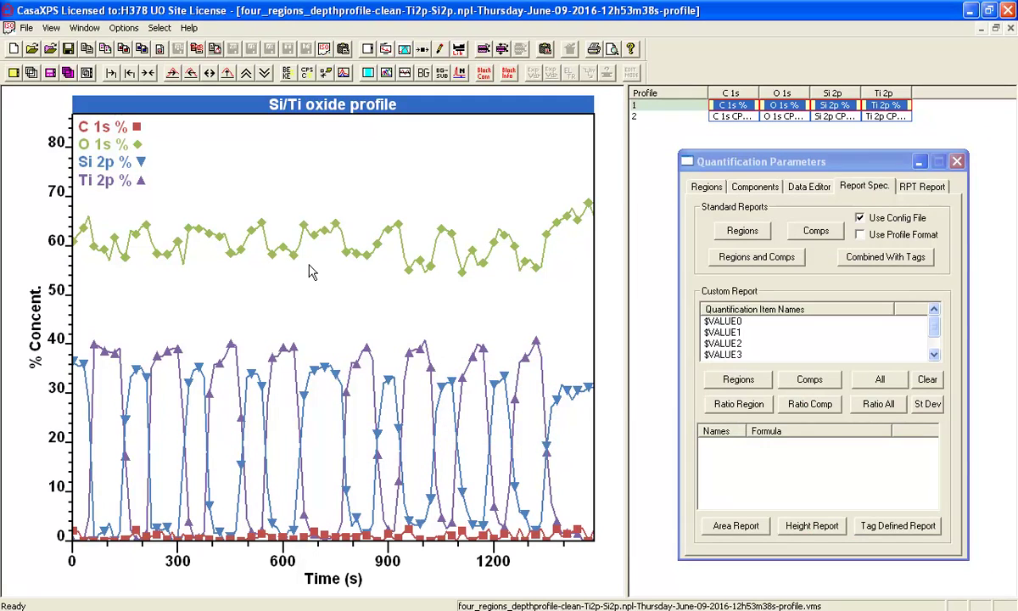
Copy the plot at tile display size and paste it into a new Paint image.
{"action": "left_click", "coordinate": [87, 48]}
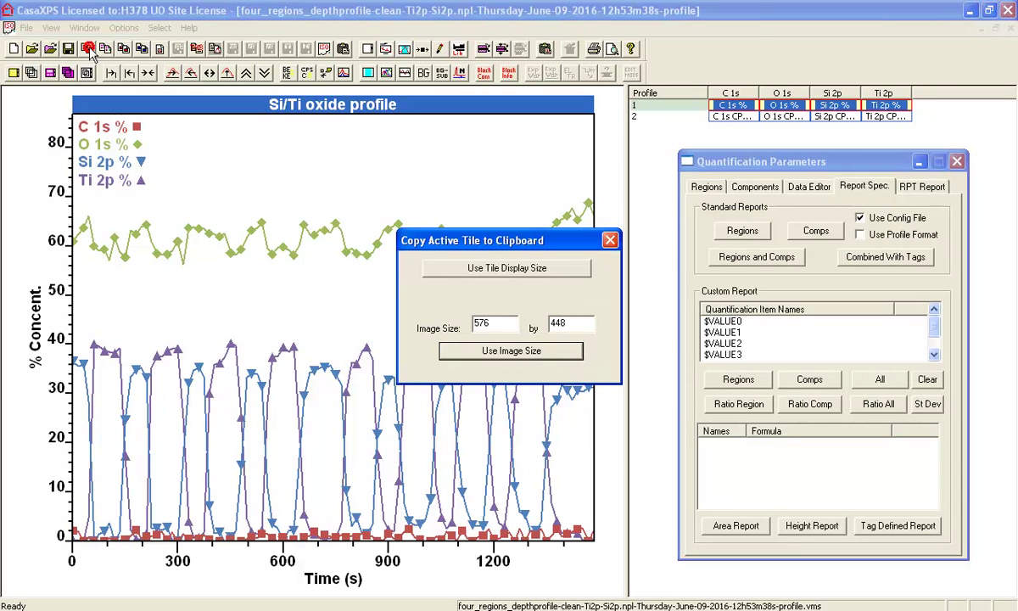
{"action": "left_click", "coordinate": [492, 269]}
{"action": "key", "text": "super"}
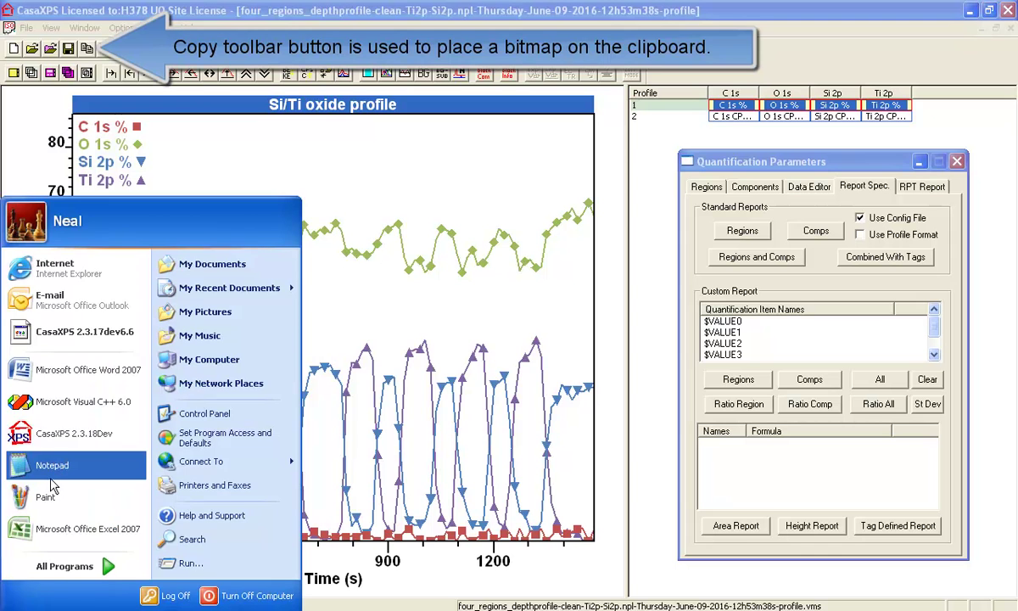
{"action": "left_click", "coordinate": [36, 490]}
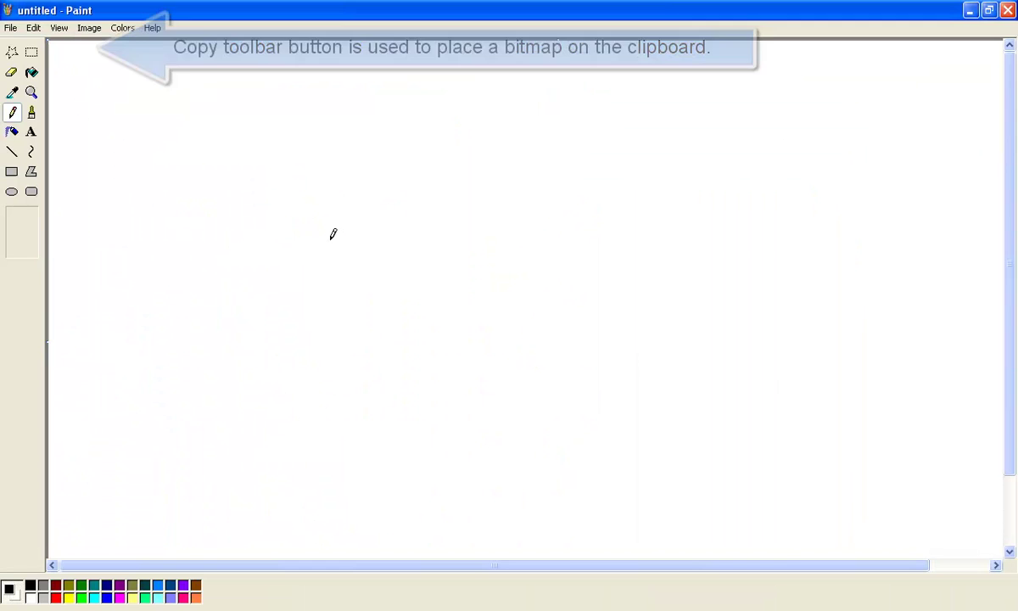
{"action": "key", "text": "ctrl+v"}
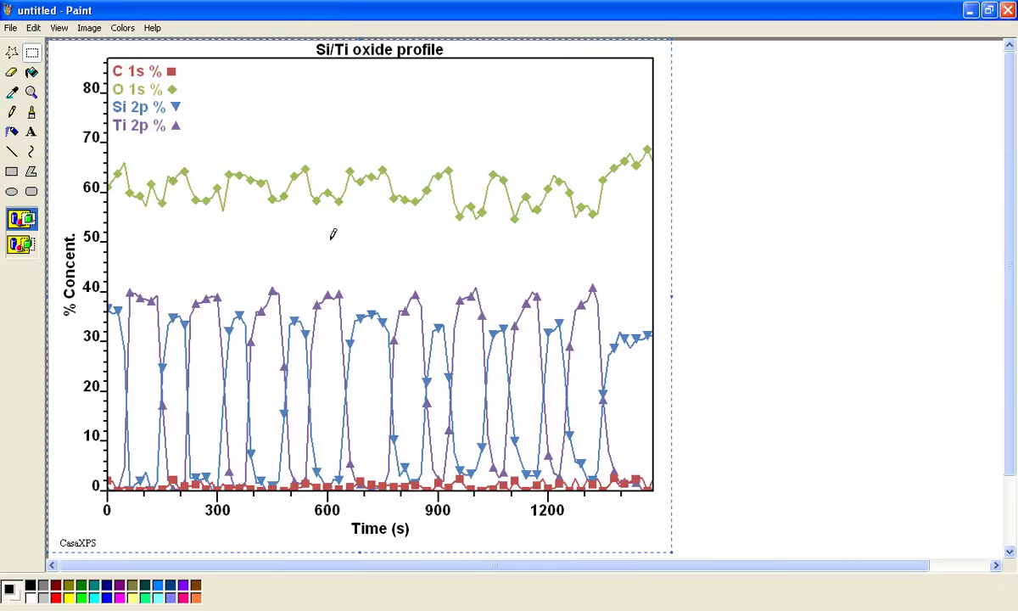